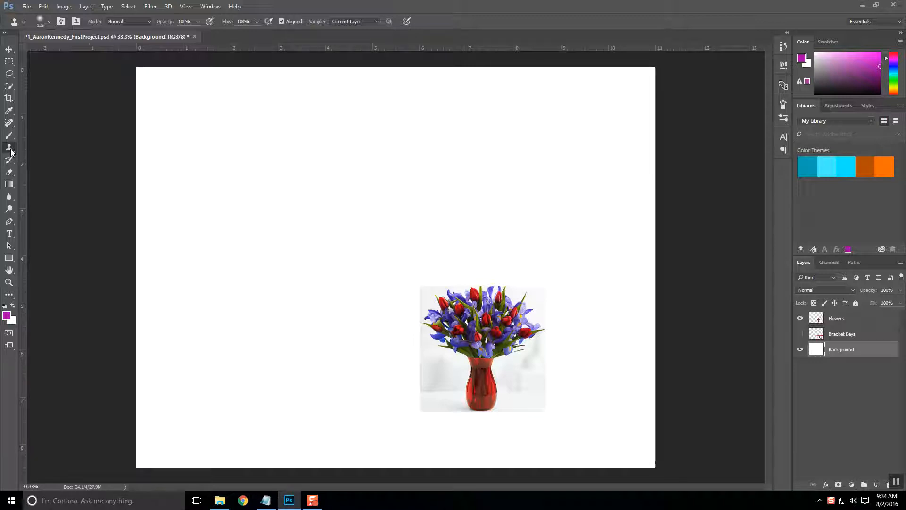
# - With the Clone Stamp tool, sample the bouquet and paint a round patch of flowers in the canvas's upper-left area on the Flowers layer
pyautogui.rightClick(10, 149)
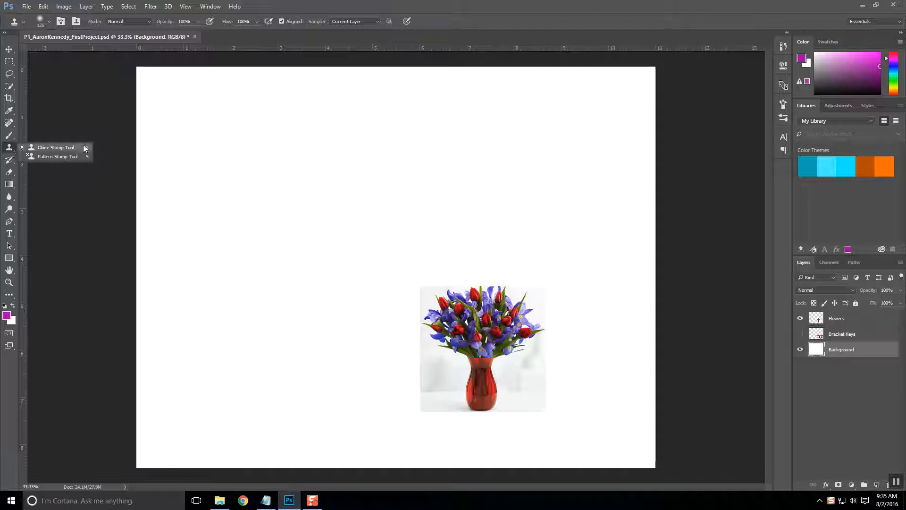
pyautogui.click(56, 147)
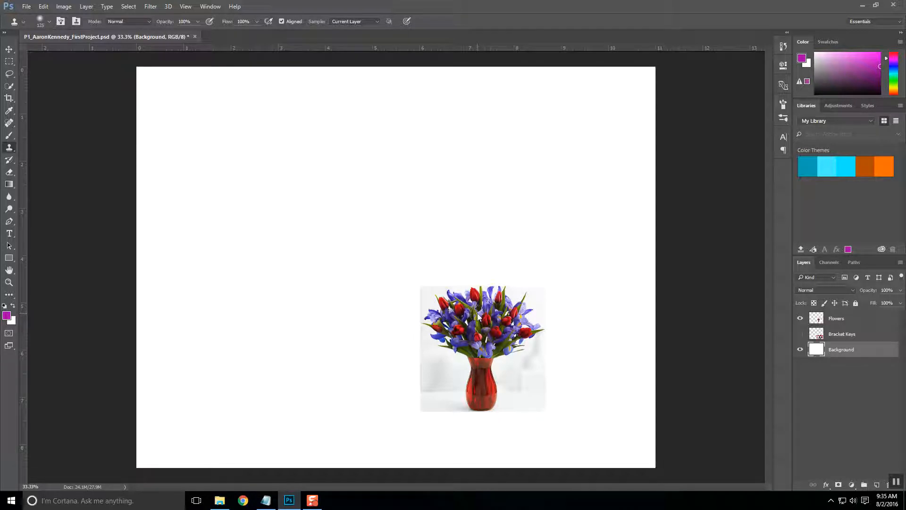
pyautogui.click(477, 312)
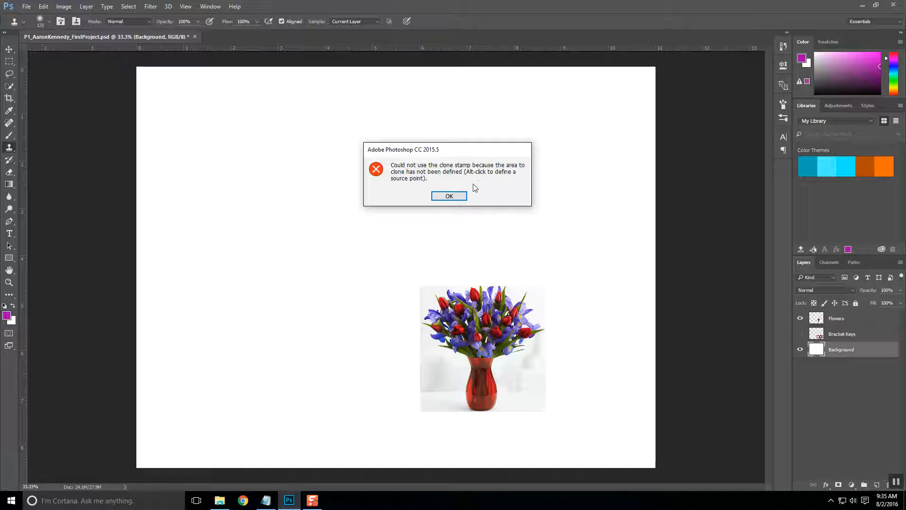
pyautogui.click(454, 196)
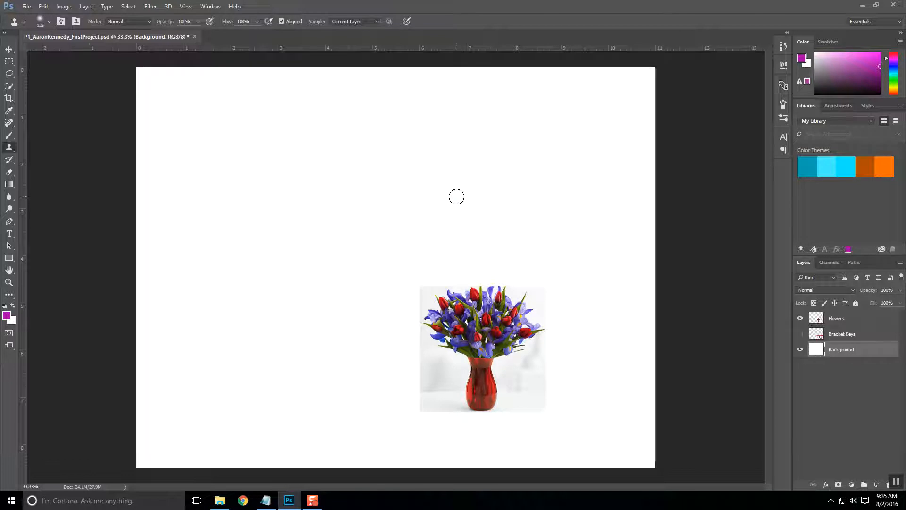
pyautogui.keyDown('alt'); pyautogui.click(479, 308); pyautogui.keyUp('alt')
pyautogui.click(853, 322)
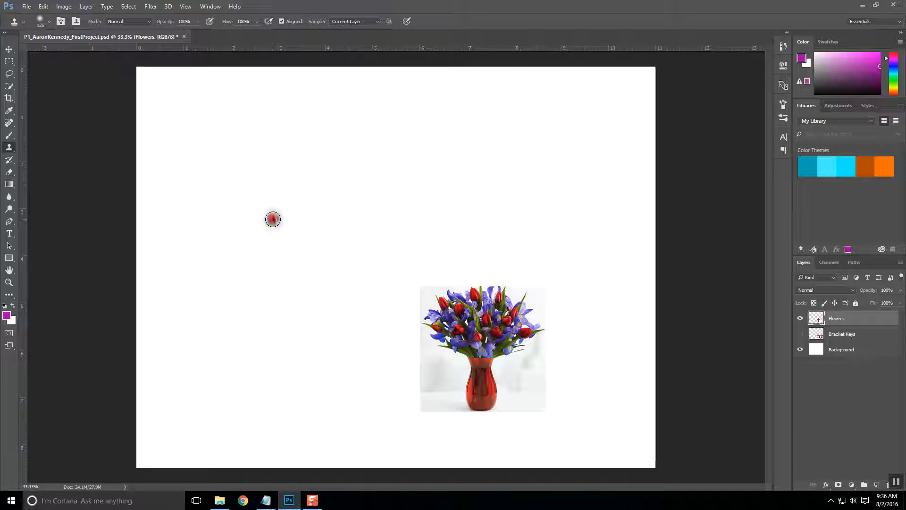
pyautogui.moveTo(273, 219)
pyautogui.mouseDown()
pyautogui.moveTo(287, 219)
pyautogui.moveTo(283, 228)
pyautogui.moveTo(267, 225)
pyautogui.moveTo(262, 214)
pyautogui.moveTo(278, 206)
pyautogui.moveTo(289, 214)
pyautogui.moveTo(286, 231)
pyautogui.moveTo(265, 234)
pyautogui.moveTo(255, 214)
pyautogui.moveTo(286, 202)
pyautogui.moveTo(299, 225)
pyautogui.moveTo(266, 238)
pyautogui.moveTo(253, 212)
pyautogui.moveTo(276, 202)
pyautogui.moveTo(291, 221)
pyautogui.moveTo(261, 214)
pyautogui.moveTo(281, 195)
pyautogui.moveTo(293, 207)
pyautogui.mouseUp()
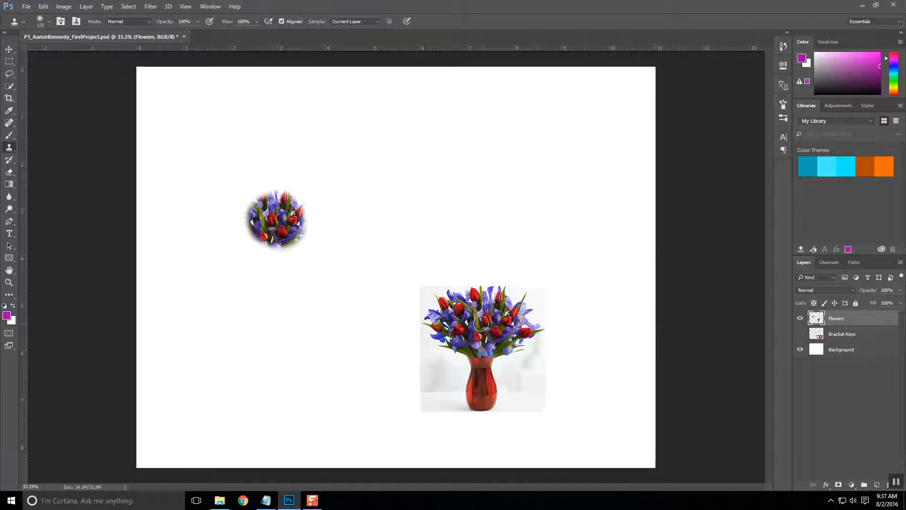
# - Resample the bouquet and clone a round flower patch above the original, plus a full copy with its vase in the canvas's lower-left area
pyautogui.keyDown('alt'); pyautogui.click(484, 322); pyautogui.keyUp('alt')
pyautogui.moveTo(481, 200)
pyautogui.mouseDown()
pyautogui.moveTo(461, 174)
pyautogui.moveTo(492, 199)
pyautogui.moveTo(459, 180)
pyautogui.moveTo(478, 200)
pyautogui.moveTo(480, 178)
pyautogui.mouseUp()
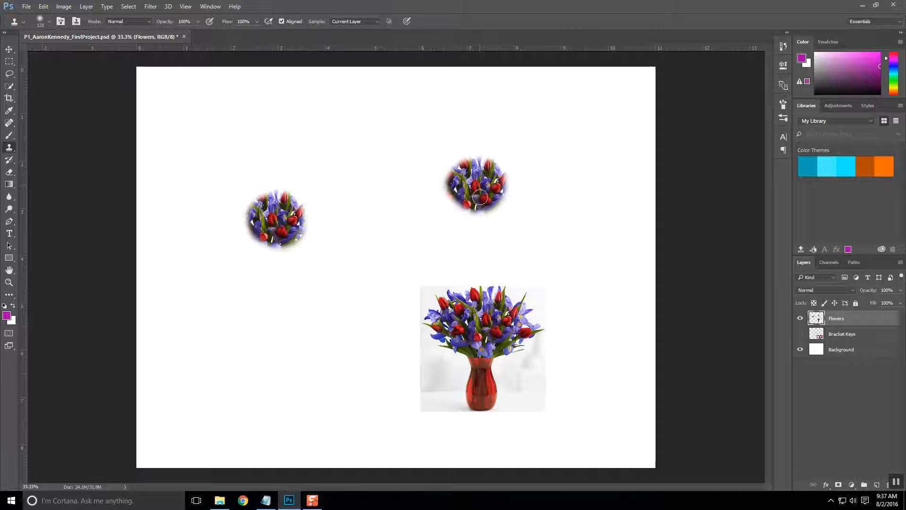
pyautogui.keyDown('alt'); pyautogui.click(483, 323); pyautogui.keyUp('alt')
pyautogui.moveTo(269, 347)
pyautogui.mouseDown()
pyautogui.moveTo(261, 323)
pyautogui.moveTo(234, 344)
pyautogui.moveTo(245, 330)
pyautogui.moveTo(237, 329)
pyautogui.moveTo(271, 324)
pyautogui.moveTo(232, 337)
pyautogui.moveTo(231, 361)
pyautogui.moveTo(262, 362)
pyautogui.moveTo(256, 318)
pyautogui.moveTo(277, 370)
pyautogui.moveTo(300, 358)
pyautogui.moveTo(302, 331)
pyautogui.moveTo(287, 310)
pyautogui.moveTo(315, 351)
pyautogui.moveTo(304, 331)
pyautogui.moveTo(268, 360)
pyautogui.moveTo(272, 399)
pyautogui.moveTo(253, 382)
pyautogui.moveTo(277, 403)
pyautogui.moveTo(270, 426)
pyautogui.moveTo(252, 411)
pyautogui.moveTo(267, 450)
pyautogui.moveTo(318, 321)
pyautogui.moveTo(237, 323)
pyautogui.moveTo(292, 311)
pyautogui.mouseUp()
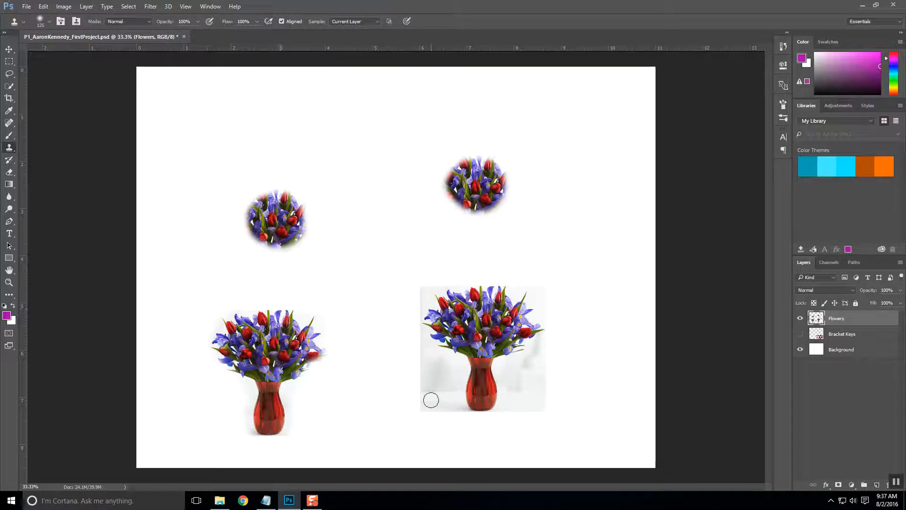
# - Move the entire content of the Flowers layer slightly up and to the right
pyautogui.moveTo(314, 505)
pyautogui.click(9, 48)
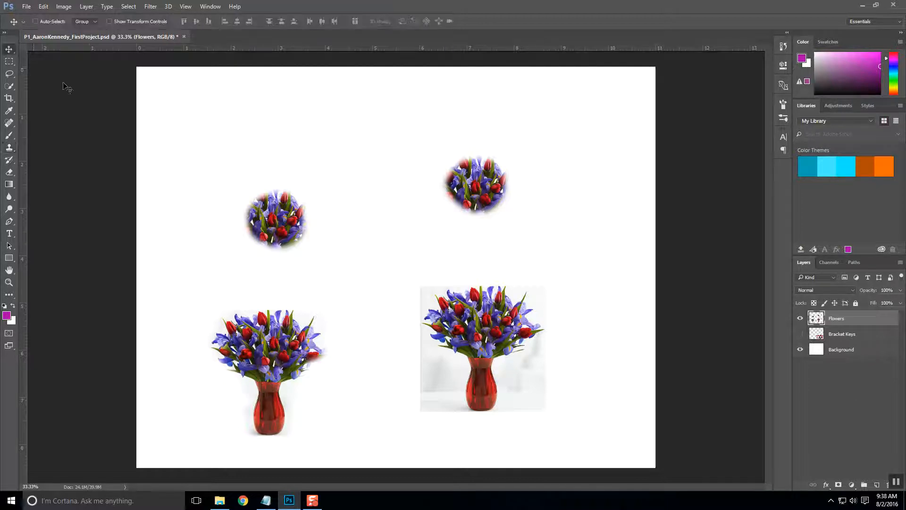
pyautogui.moveTo(499, 342); pyautogui.dragTo(531, 295)
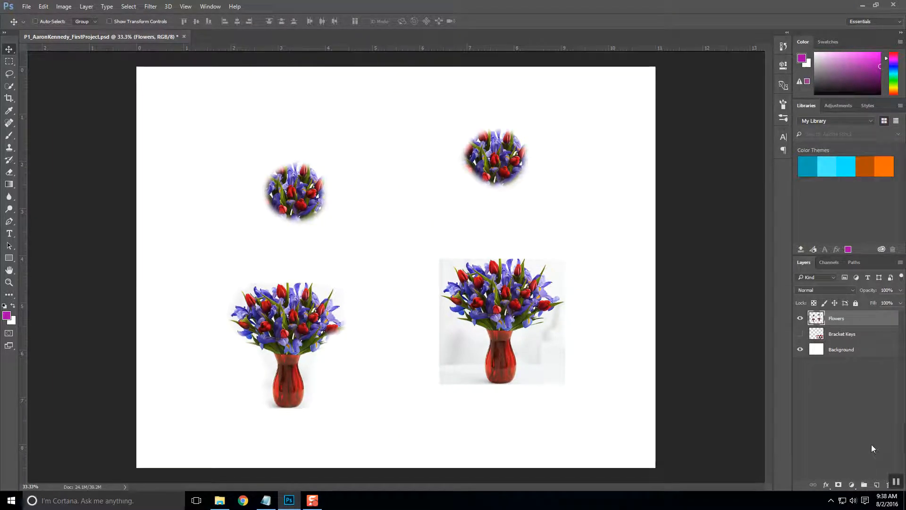
# - Add a new layer above the Flowers layer and name it Flower 2
pyautogui.click(877, 485)
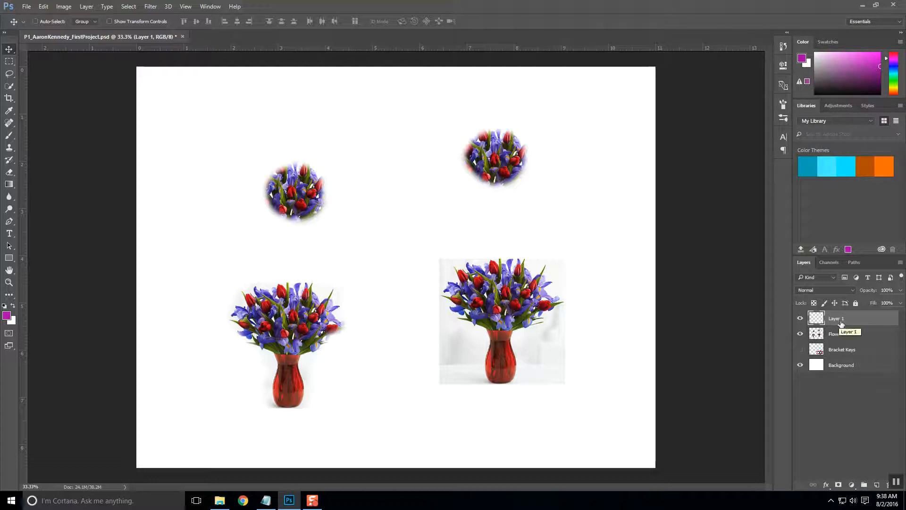
pyautogui.click(900, 262)
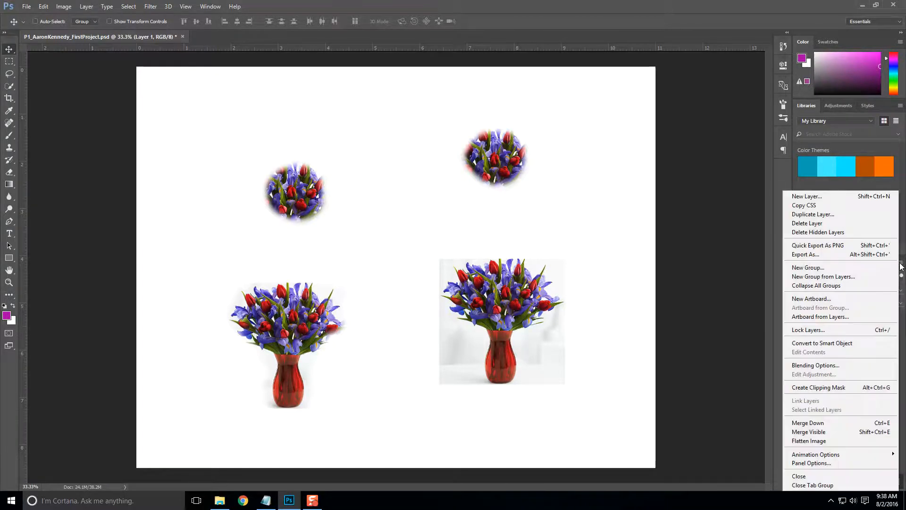
pyautogui.click(900, 265)
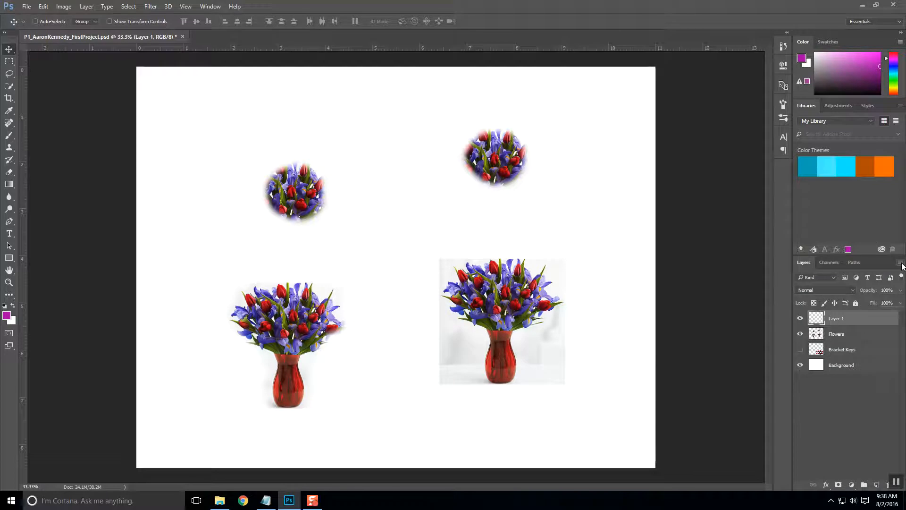
pyautogui.click(901, 263)
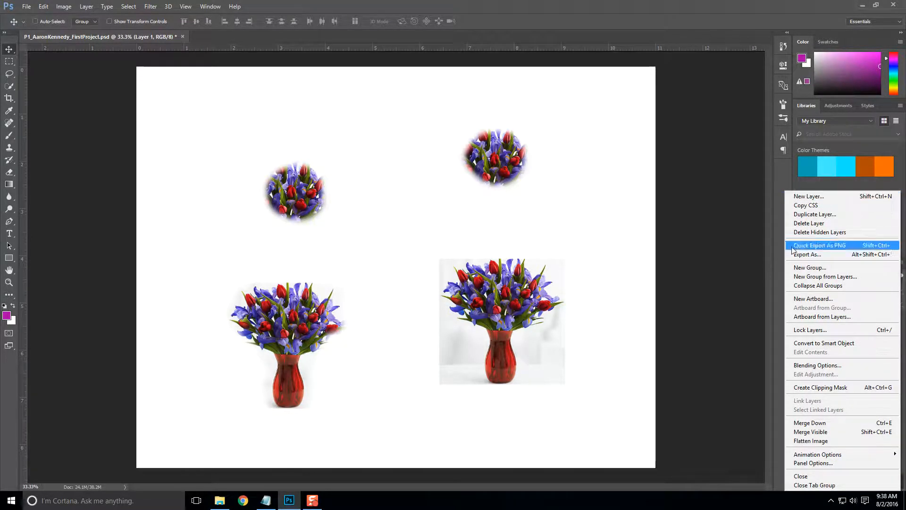
pyautogui.click(761, 274)
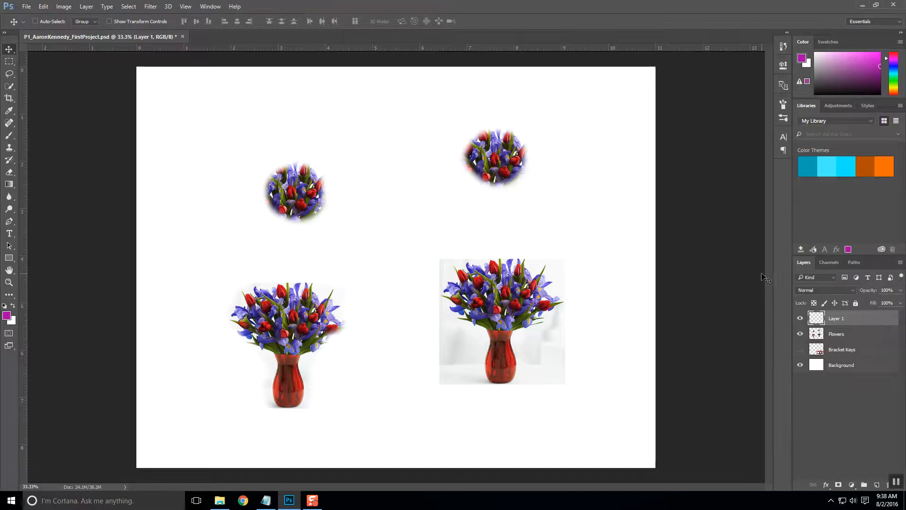
pyautogui.doubleClick(841, 320)
pyautogui.write('Flower 2')
pyautogui.press('Return')
# - Sample the bouquet on the Flowers layer with the Clone Stamp and paint a flower patch onto the Flower 2 layer between the two existing patches
pyautogui.click(853, 334)
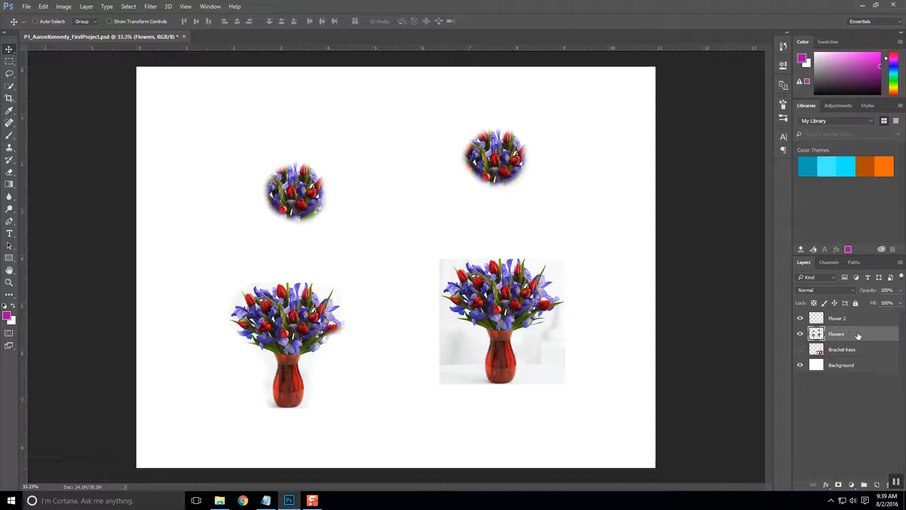
pyautogui.click(10, 149)
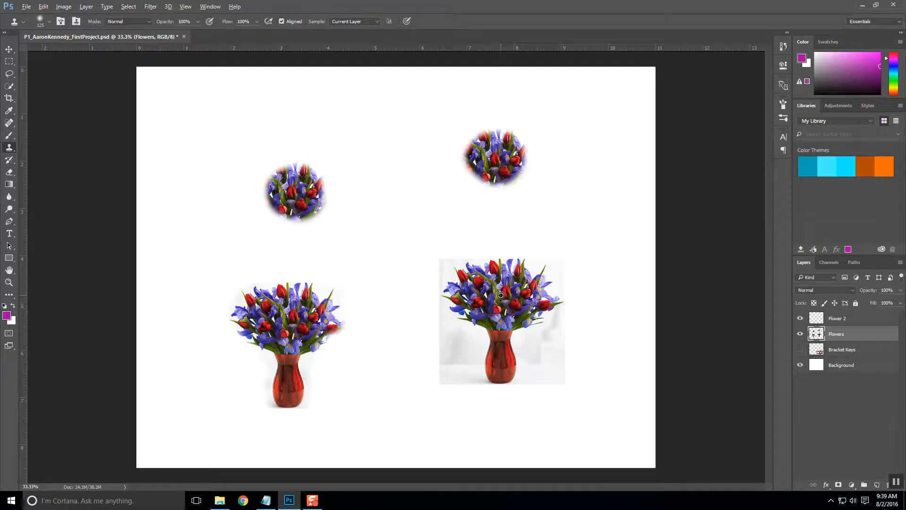
pyautogui.keyDown('alt'); pyautogui.click(501, 294); pyautogui.keyUp('alt')
pyautogui.click(409, 218)
pyautogui.hotkey('ctrl', 'z')
pyautogui.click(857, 321)
pyautogui.moveTo(390, 209)
pyautogui.mouseDown()
pyautogui.moveTo(413, 220)
pyautogui.moveTo(373, 210)
pyautogui.moveTo(399, 209)
pyautogui.moveTo(406, 193)
pyautogui.moveTo(381, 207)
pyautogui.moveTo(395, 224)
pyautogui.moveTo(397, 188)
pyautogui.moveTo(374, 199)
pyautogui.moveTo(394, 224)
pyautogui.moveTo(419, 211)
pyautogui.moveTo(402, 194)
pyautogui.moveTo(376, 193)
pyautogui.moveTo(365, 209)
pyautogui.moveTo(389, 192)
pyautogui.mouseUp()
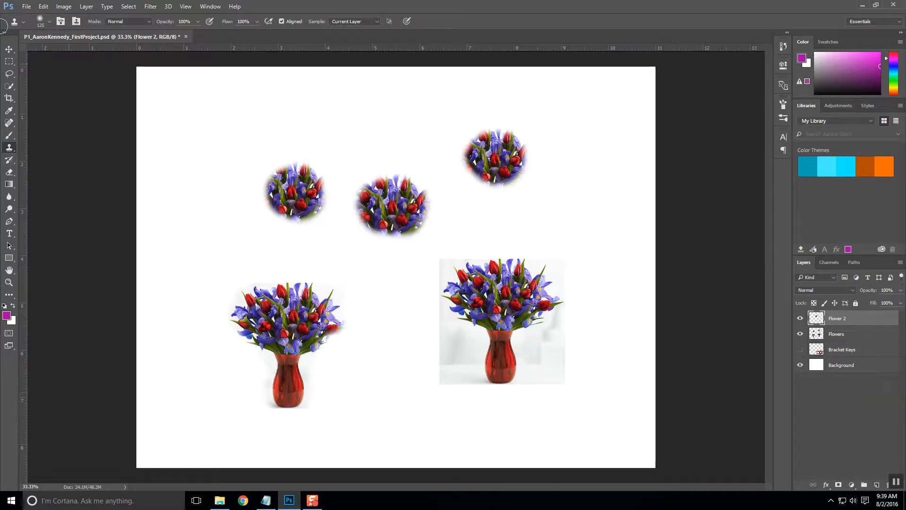
# - Move the patch on the Flower 2 layer slightly down-left and the content of the Flowers layer slightly up-right, each independently
pyautogui.click(9, 49)
pyautogui.moveTo(423, 246)
pyautogui.mouseDown()
pyautogui.moveTo(393, 274)
pyautogui.moveTo(447, 238)
pyautogui.moveTo(385, 251)
pyautogui.moveTo(457, 270)
pyautogui.moveTo(455, 252)
pyautogui.mouseUp()
pyautogui.click(864, 336)
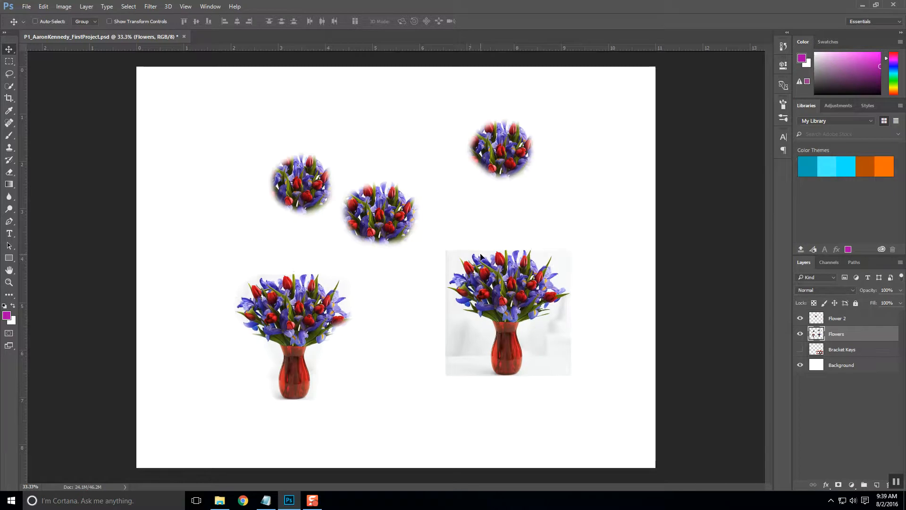
# - Hide and show the Flowers and Flower 2 layers in turn to check which clones each layer holds
pyautogui.click(800, 334)
pyautogui.click(800, 335)
pyautogui.click(800, 318)
pyautogui.click(799, 319)
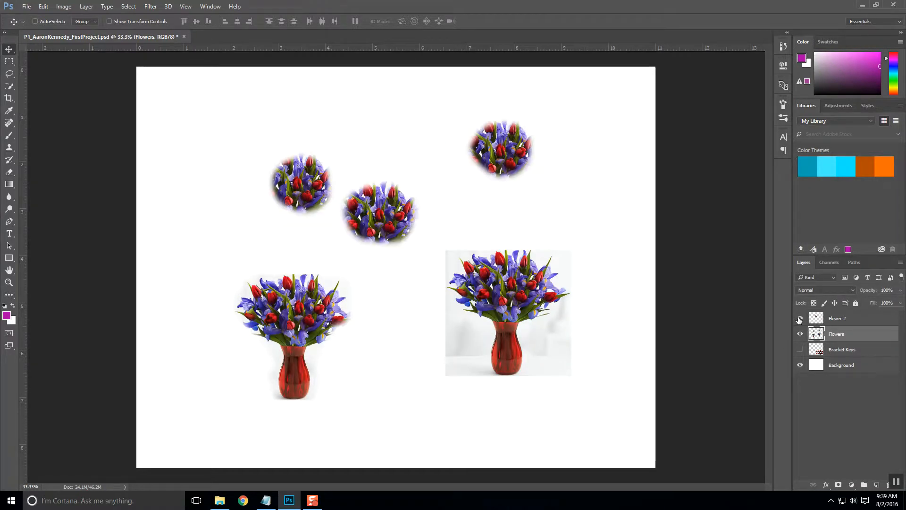